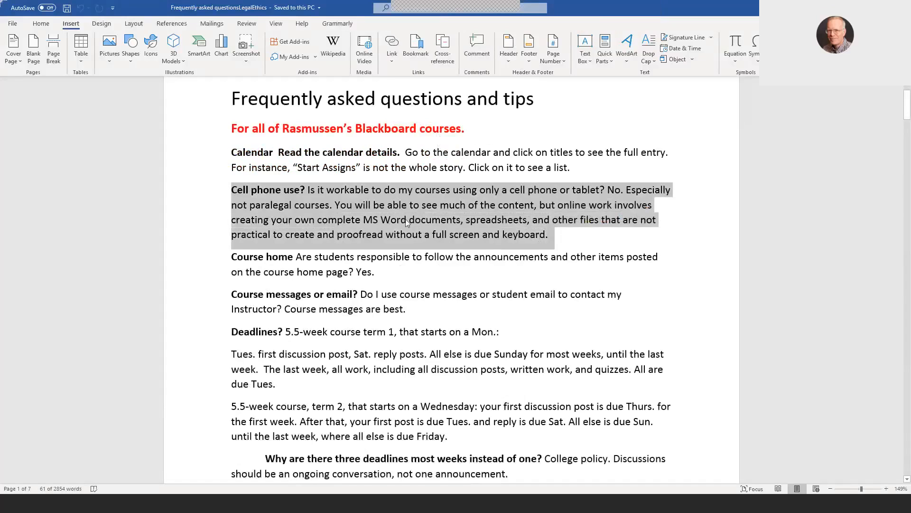
click(41, 23)
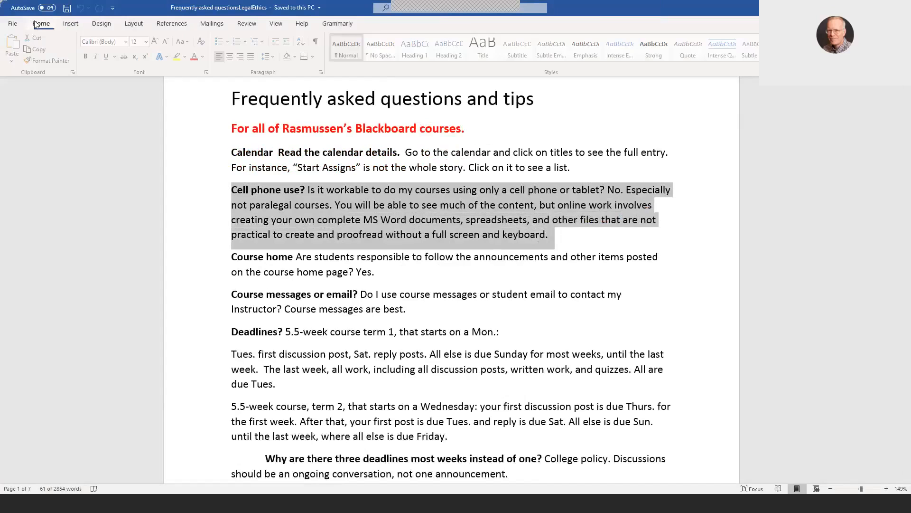
click(70, 26)
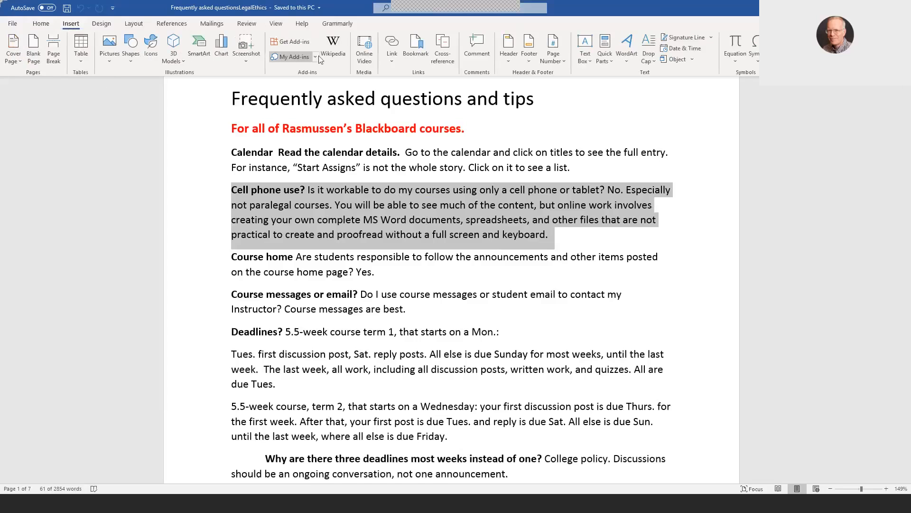
click(608, 62)
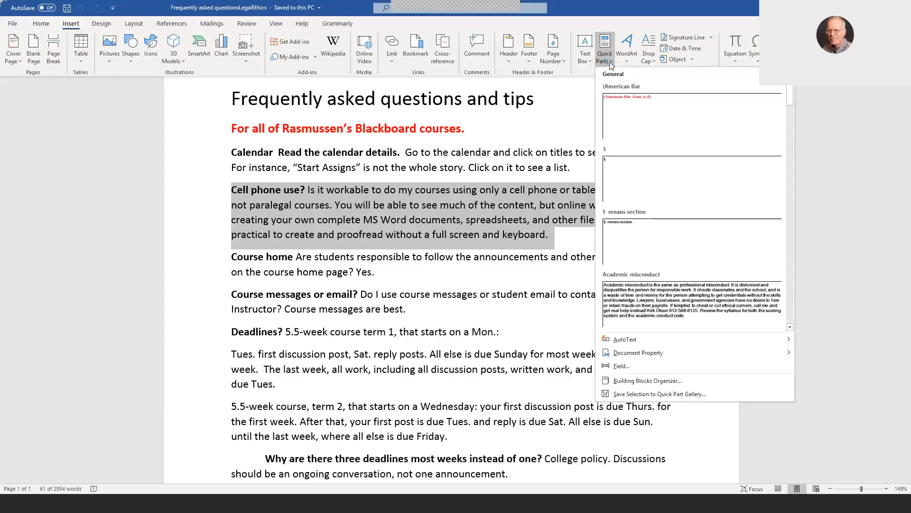
click(669, 396)
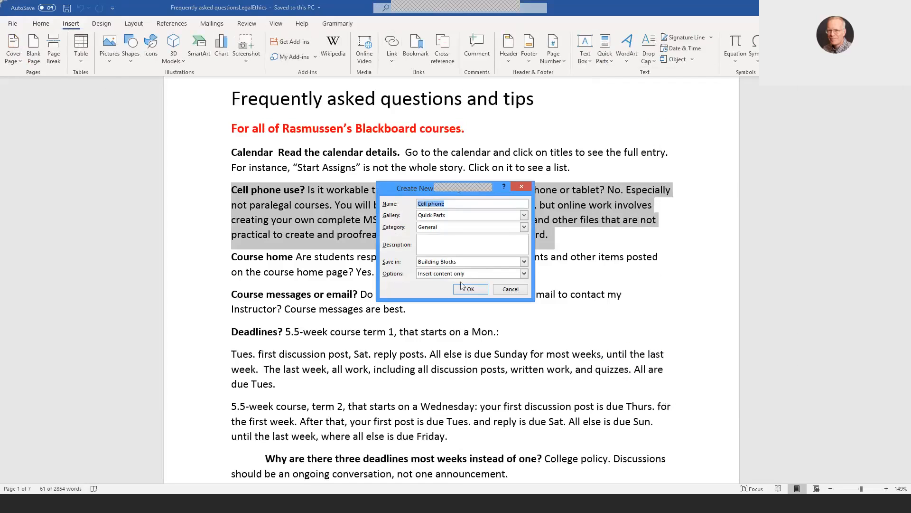
click(456, 202)
text(use)
click(524, 261)
click(524, 261)
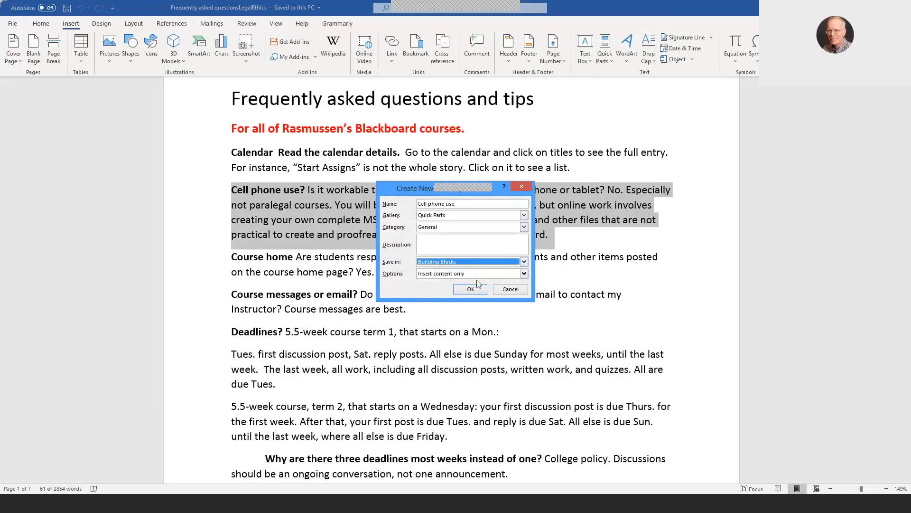
click(516, 290)
Change the answer text after the "Cell phone use?" heading to the Arial font
click(264, 190)
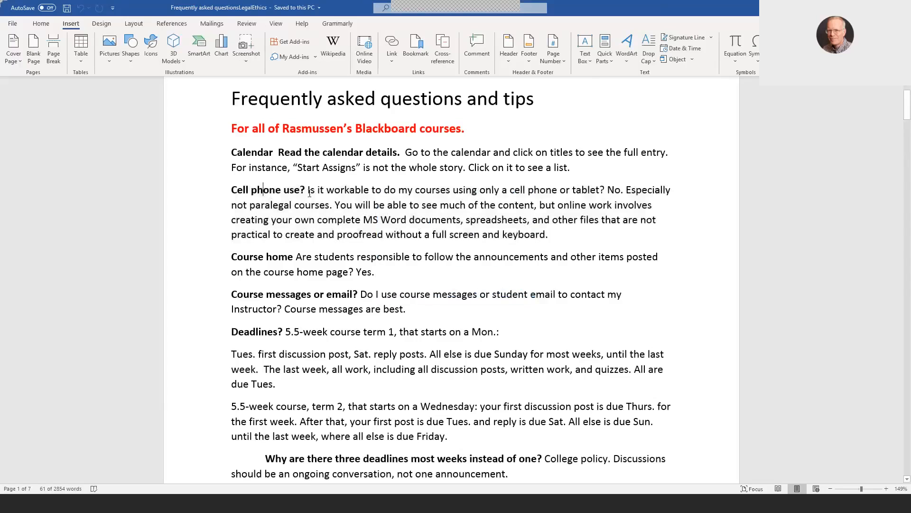
drag(309, 189, 563, 235)
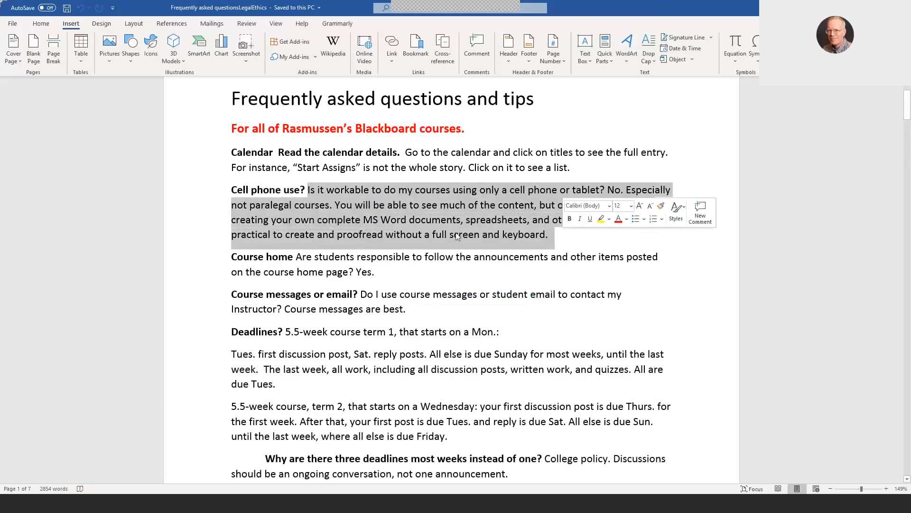
click(40, 24)
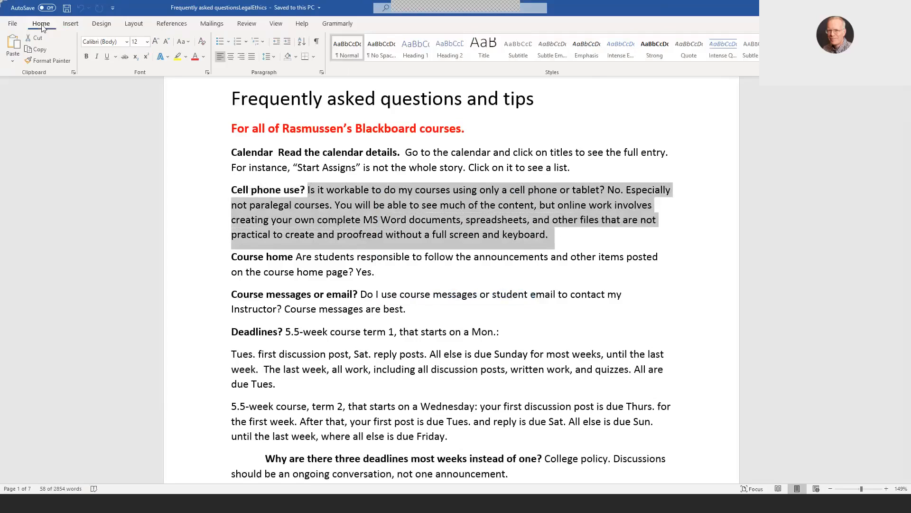
click(125, 41)
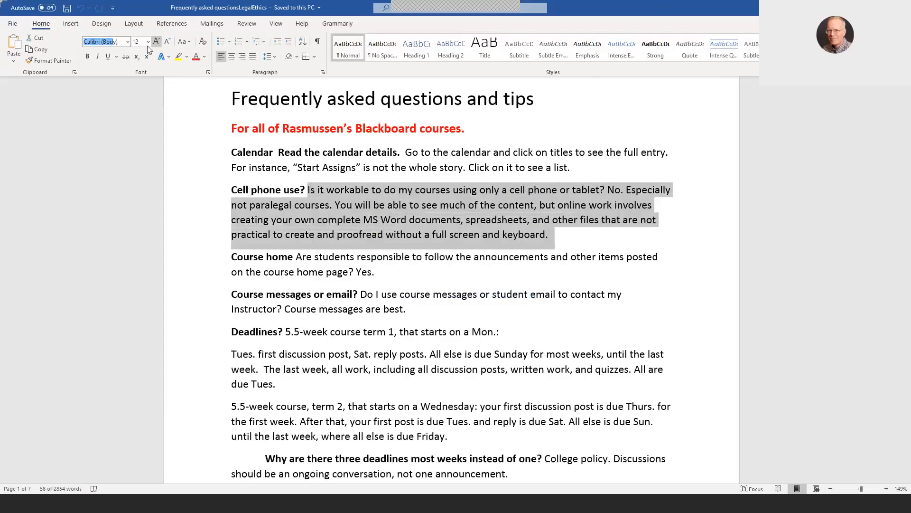
click(128, 42)
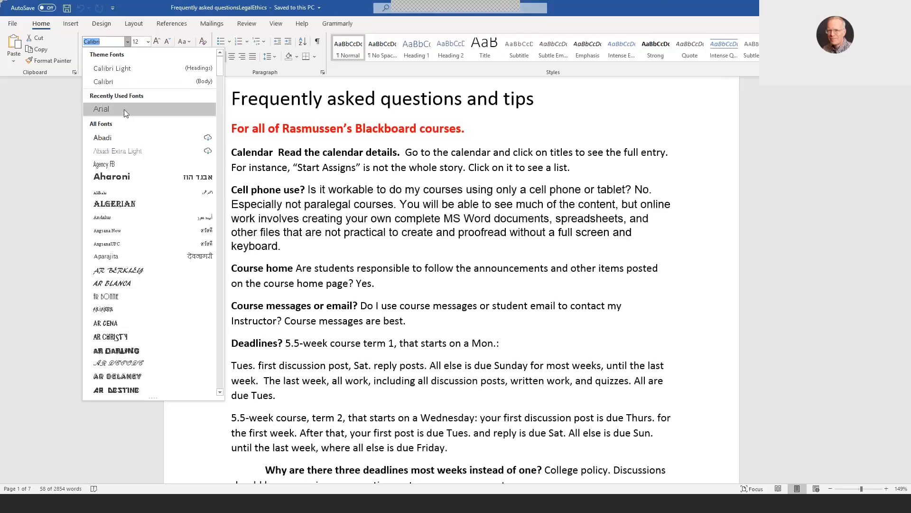
click(126, 109)
Set the cell phone answer text to size 14 and format its "Cell phone use?" heading in Arial, size 14
click(147, 42)
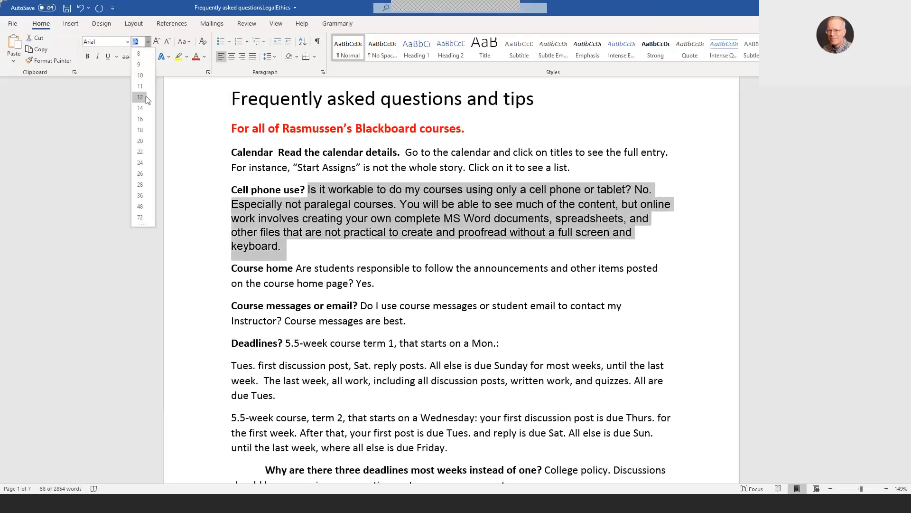
click(140, 108)
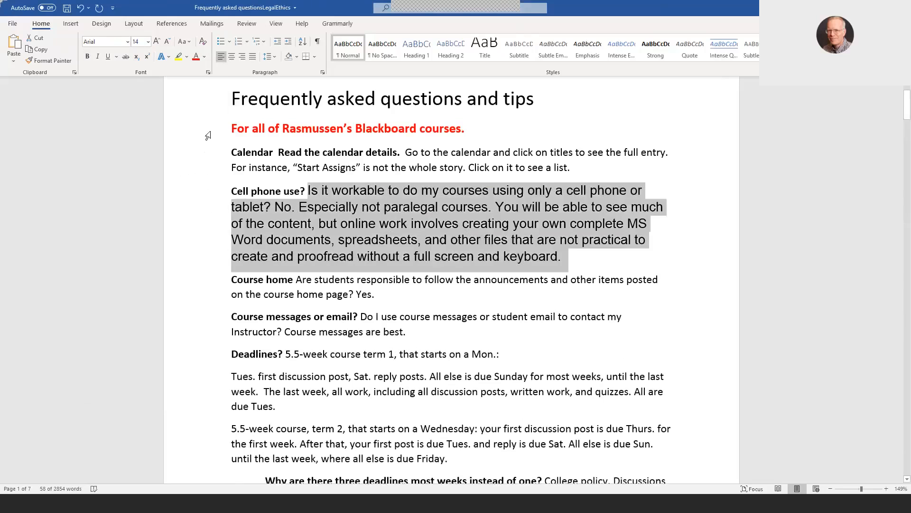
click(232, 189)
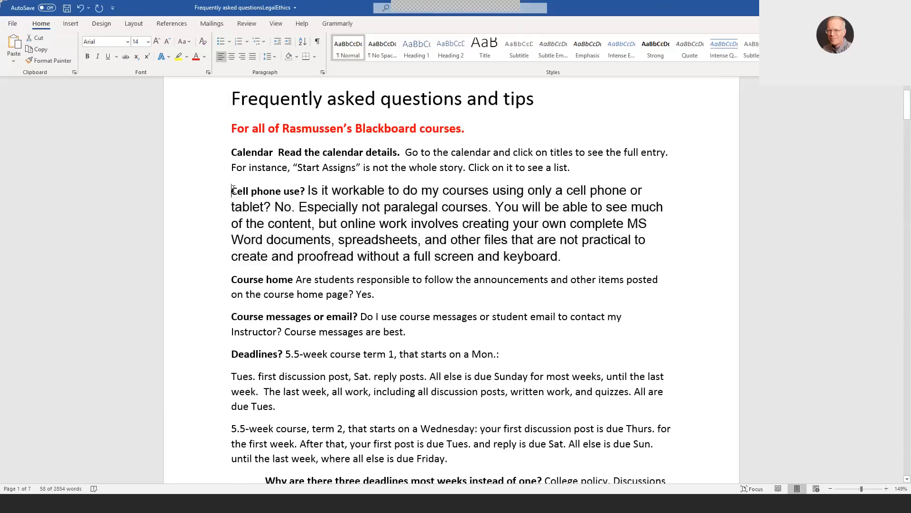
shift+click(308, 190)
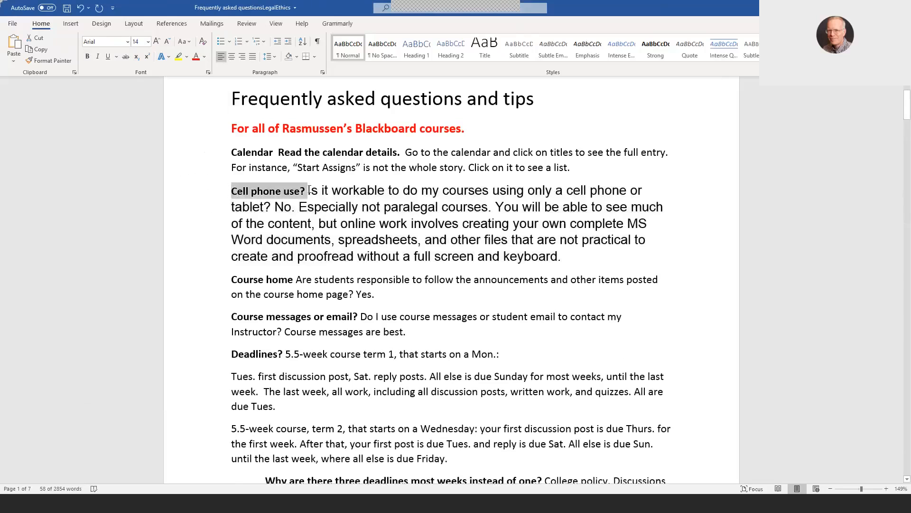
click(128, 42)
click(110, 100)
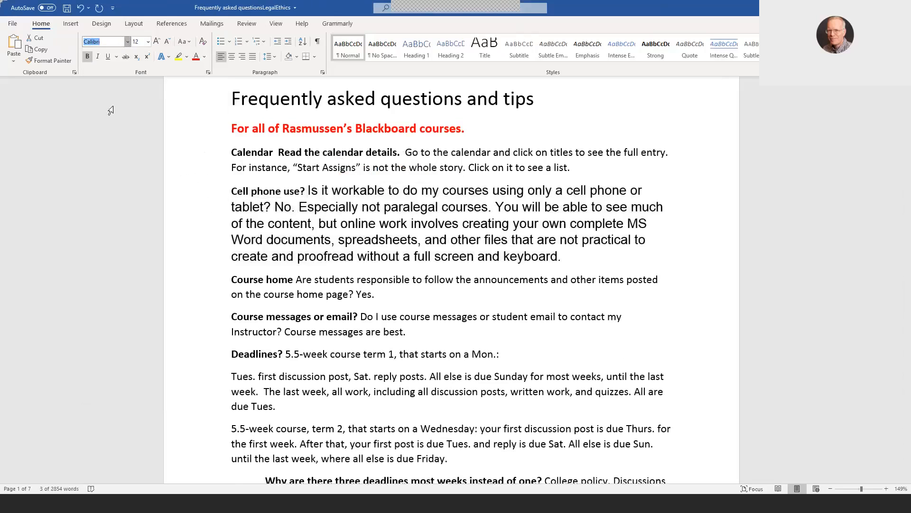
click(148, 42)
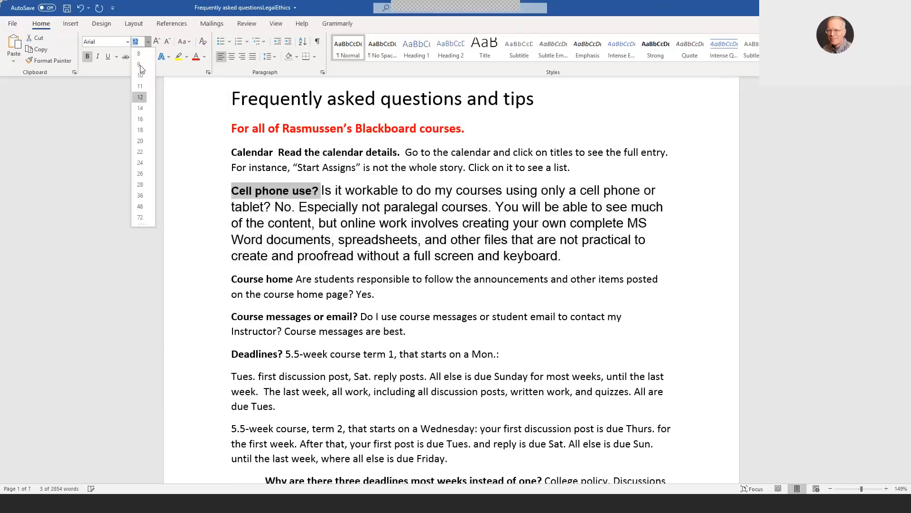
click(137, 115)
Undo the heading's size and font changes and the answer text's size change in the cell phone paragraph
drag(233, 191, 566, 255)
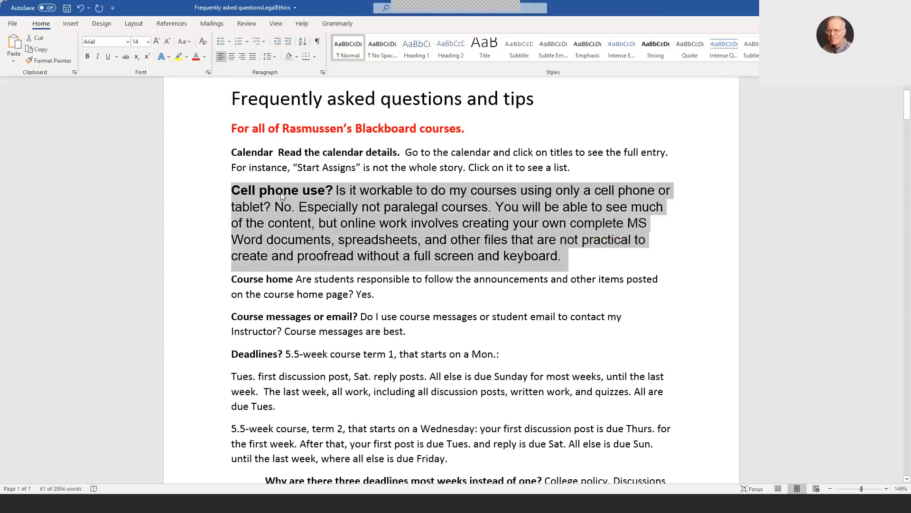
click(80, 8)
click(80, 9)
click(80, 8)
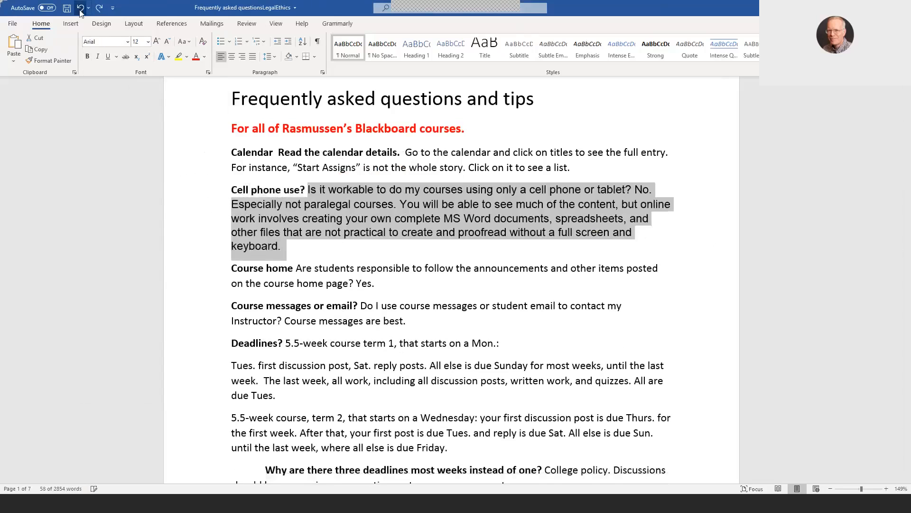
Save the whole cell phone paragraph, including its heading, to the Quick Part gallery under the name "Cell phone use"
click(260, 219)
drag(231, 189, 286, 253)
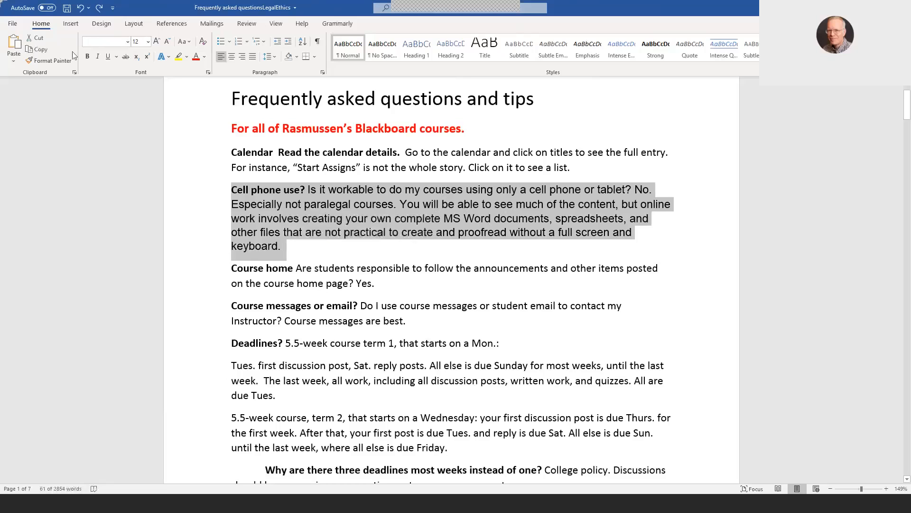
click(71, 23)
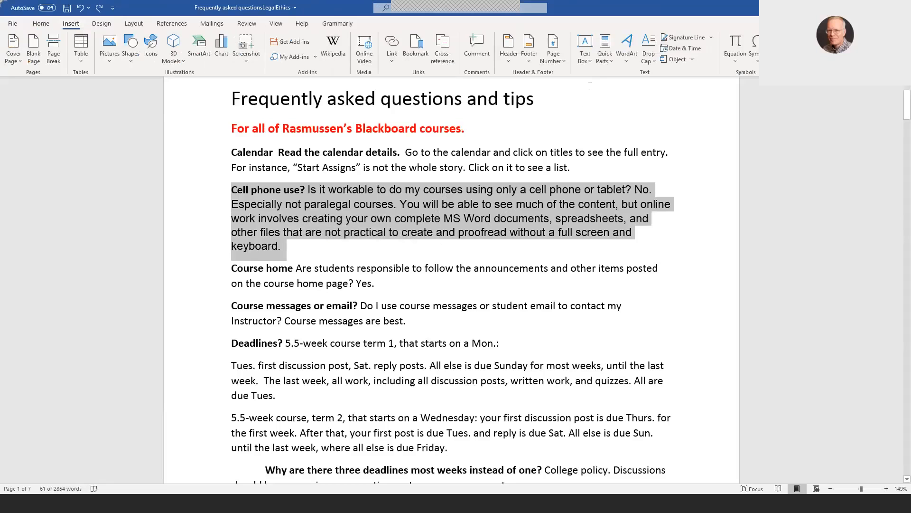
click(610, 59)
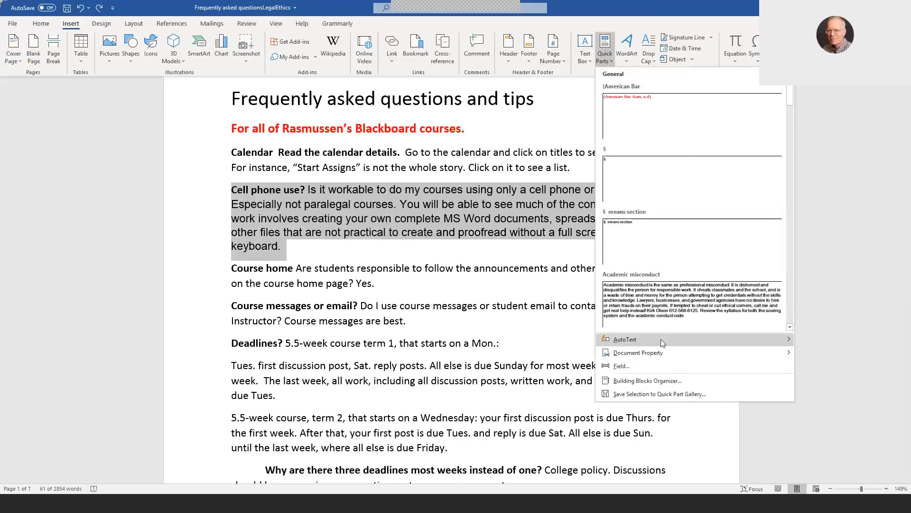
mouse_move(664, 339)
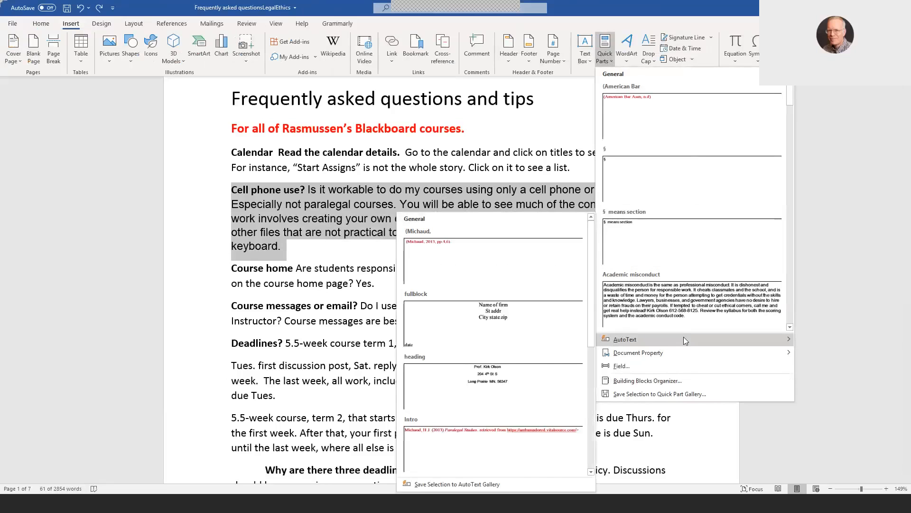
click(675, 393)
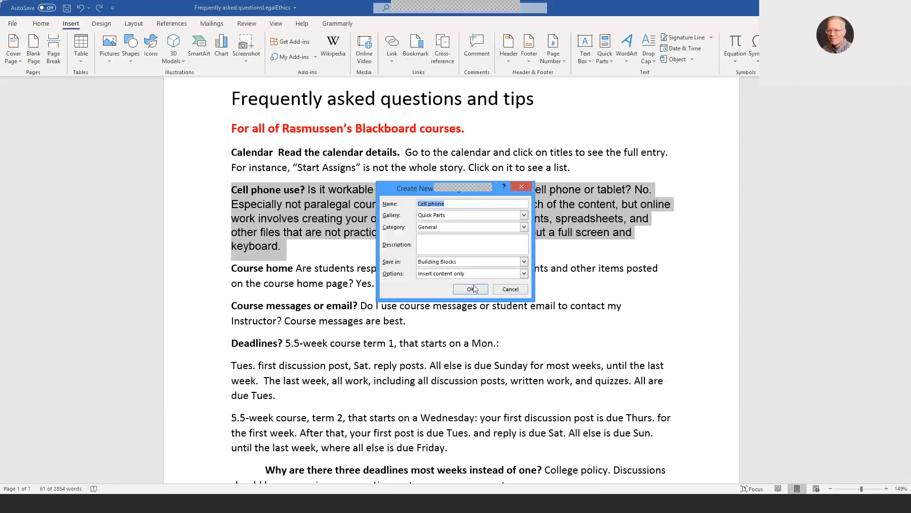
click(474, 205)
text(use)
click(475, 289)
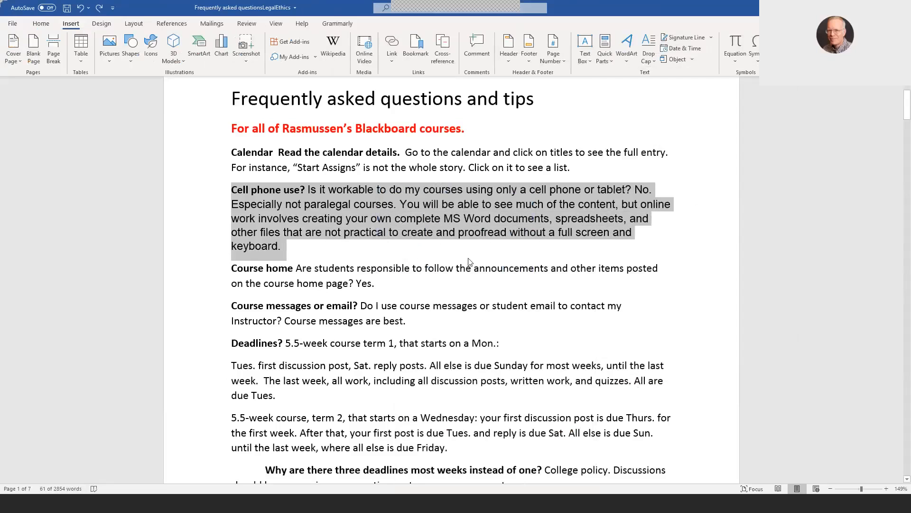
Add a blank page after the cell phone paragraph and insert the "Cell phone use" Quick Part there
click(434, 252)
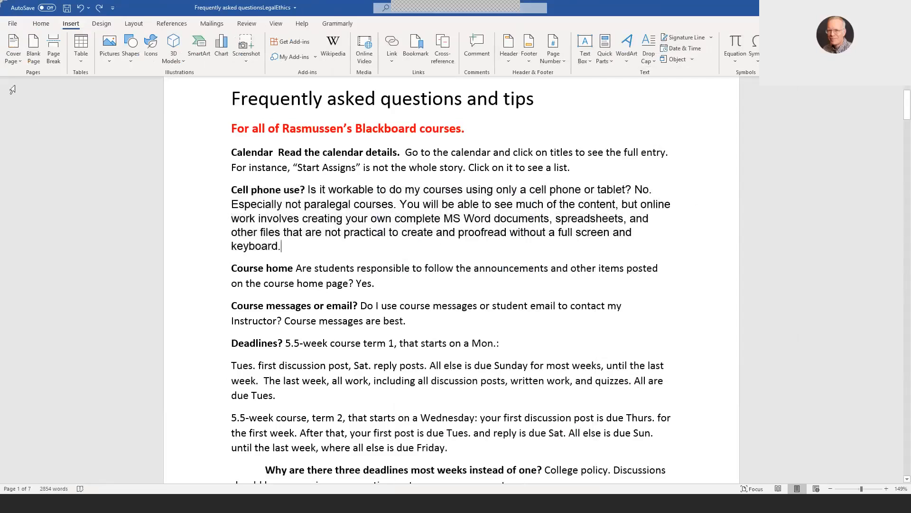
click(36, 44)
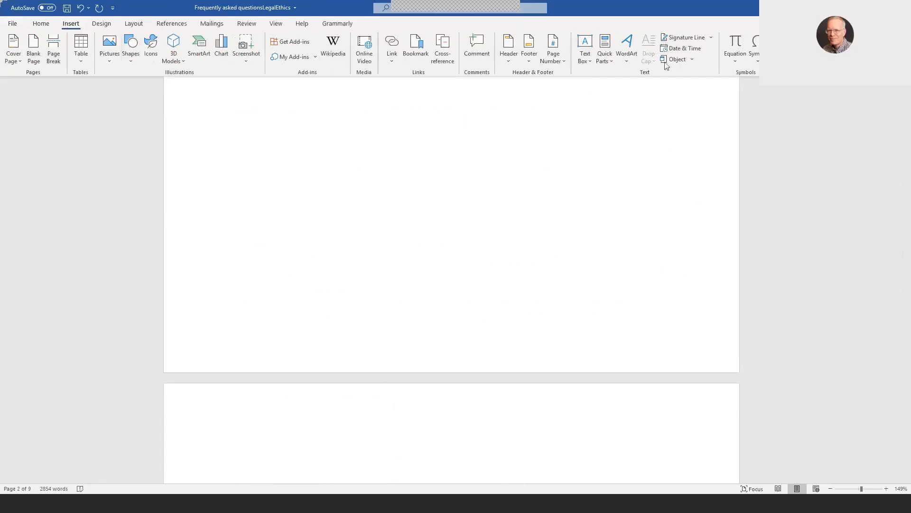
click(611, 61)
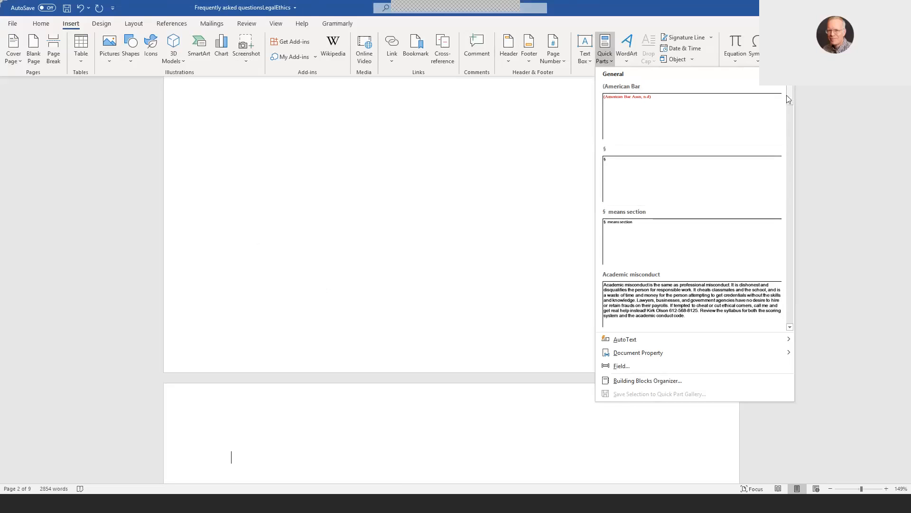
drag(786, 99, 790, 130)
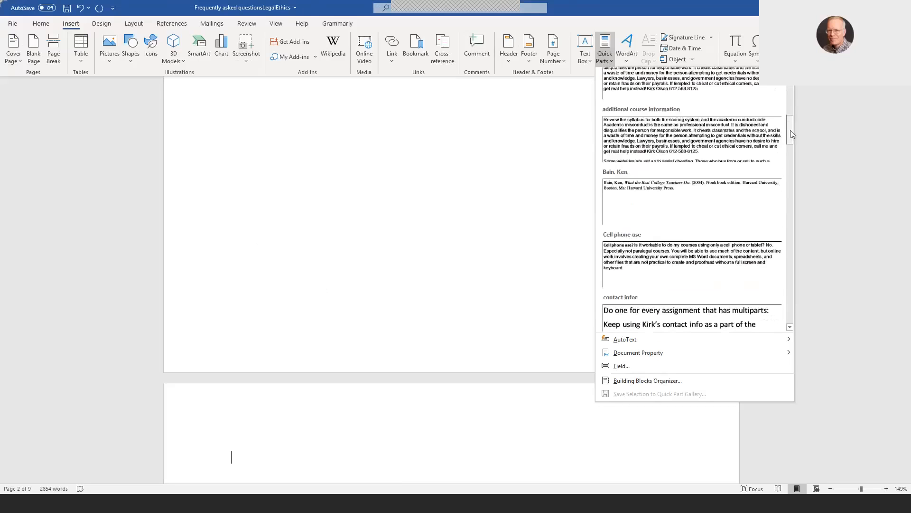
click(666, 256)
scroll(442, 314, up, 3)
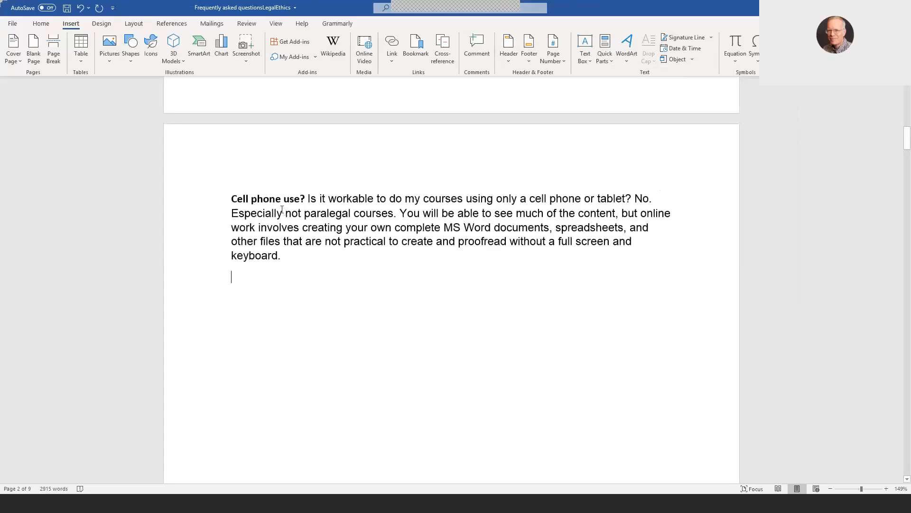
Indent the inserted paragraph's first line with a tab and save the paragraph as a Quick Part, redefining the "Cell phone use" entry
click(231, 198)
key(Tab)
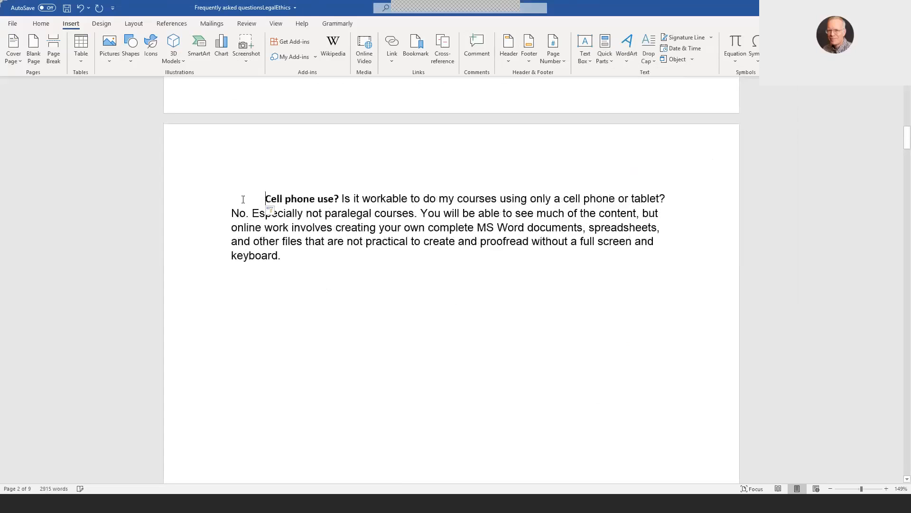
drag(269, 201, 291, 260)
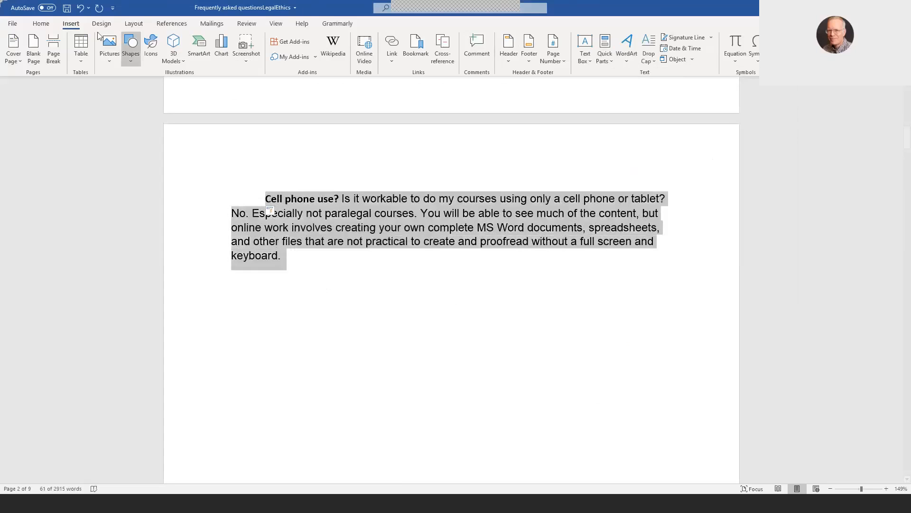
click(613, 61)
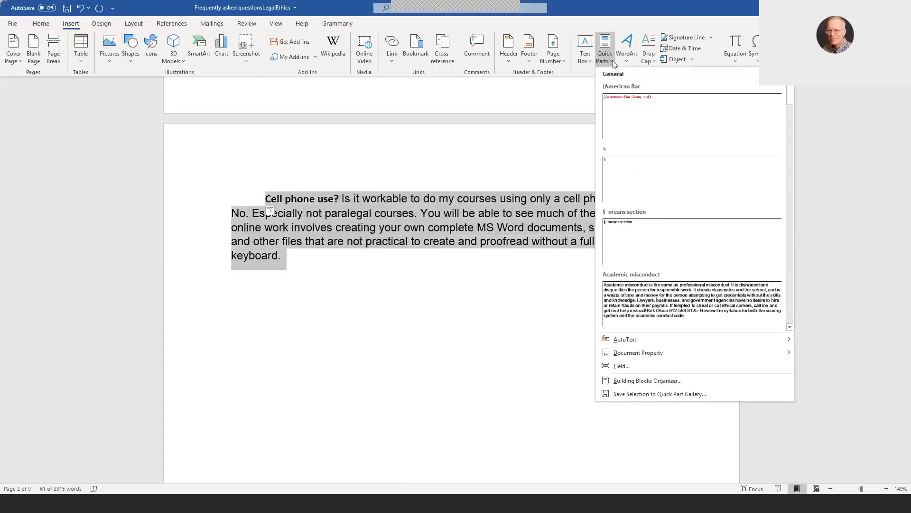
click(635, 394)
click(460, 204)
text(use)
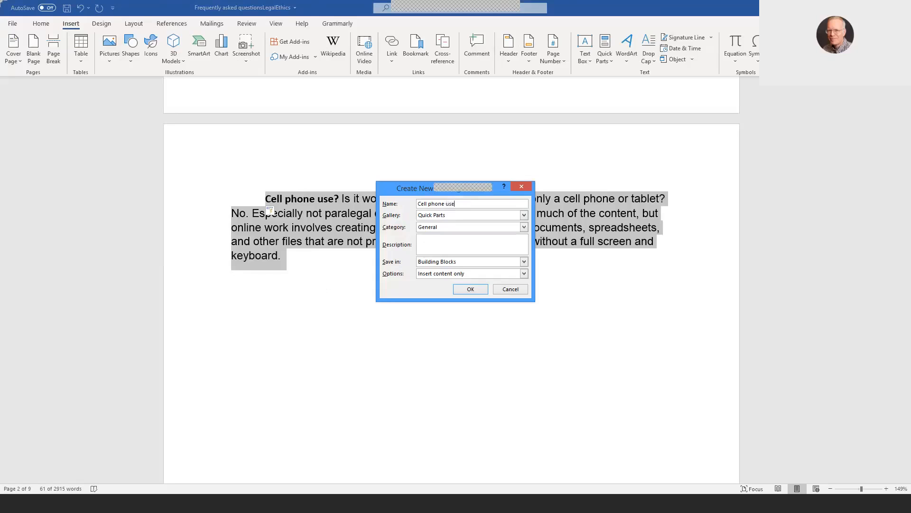
click(477, 290)
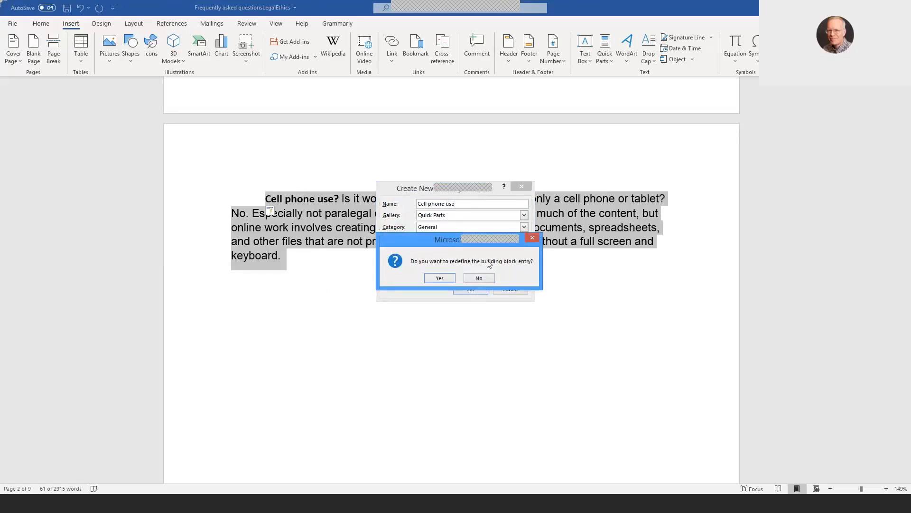
click(440, 277)
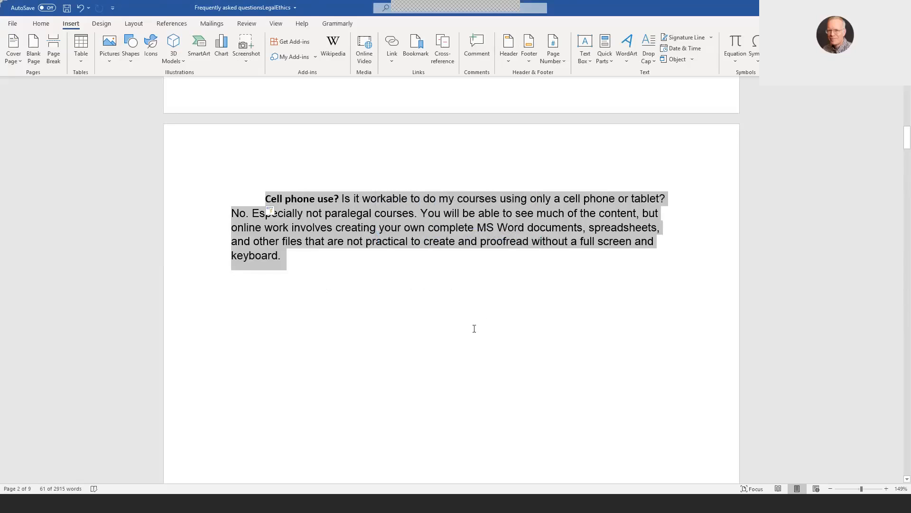
Place the cursor on the empty line below the cell phone paragraph and examine the Building Blocks Organizer
click(270, 212)
click(283, 223)
click(293, 277)
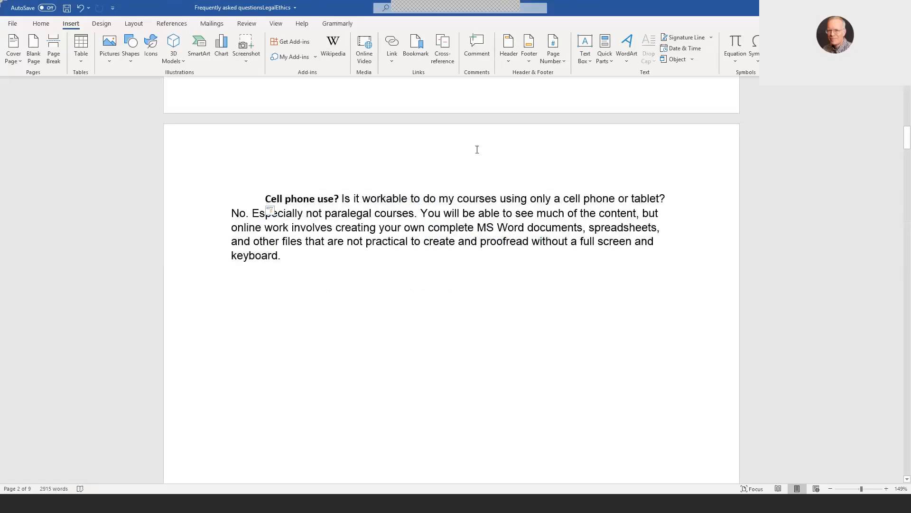
click(612, 61)
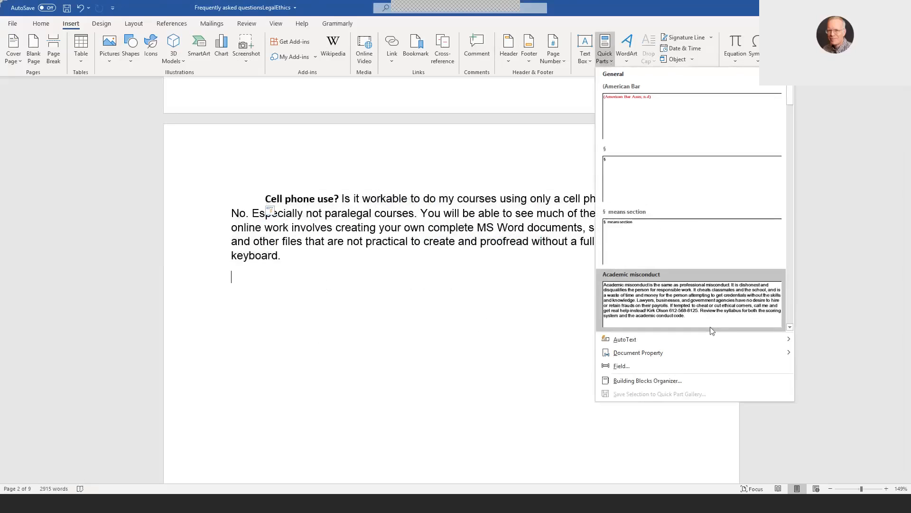
click(693, 380)
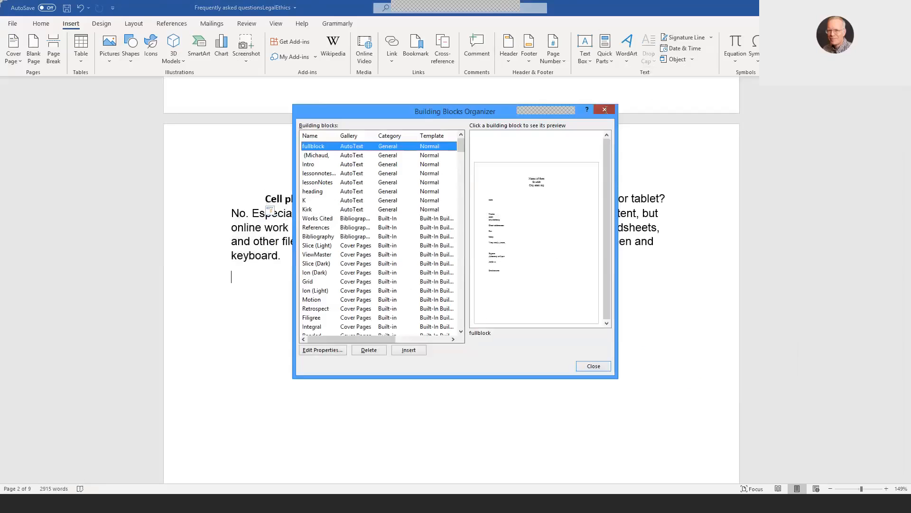
click(604, 110)
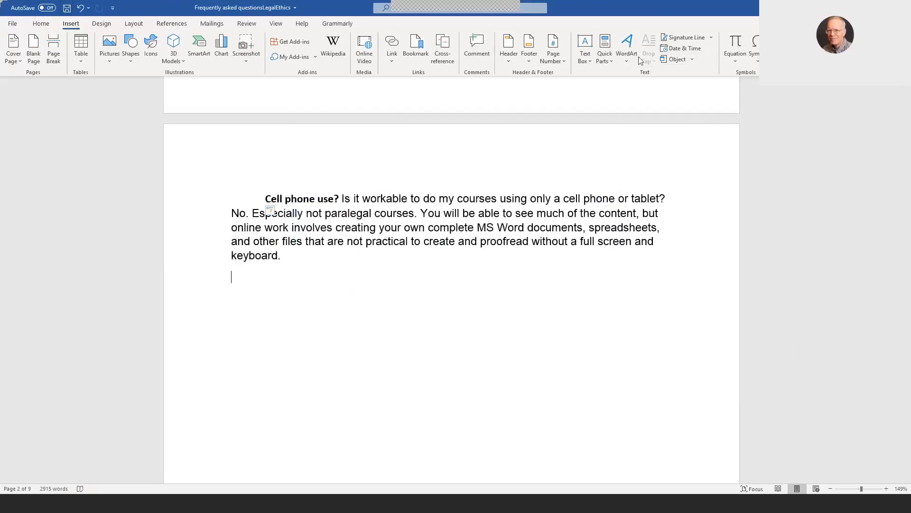
Insert the redefined "Cell phone use" Quick Part on the empty line below the cell phone paragraph
click(604, 50)
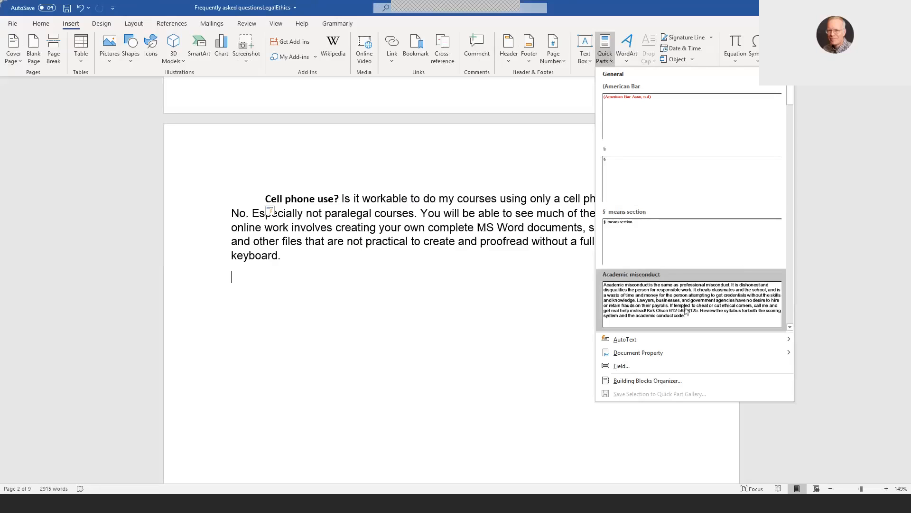
drag(790, 93, 791, 131)
click(704, 221)
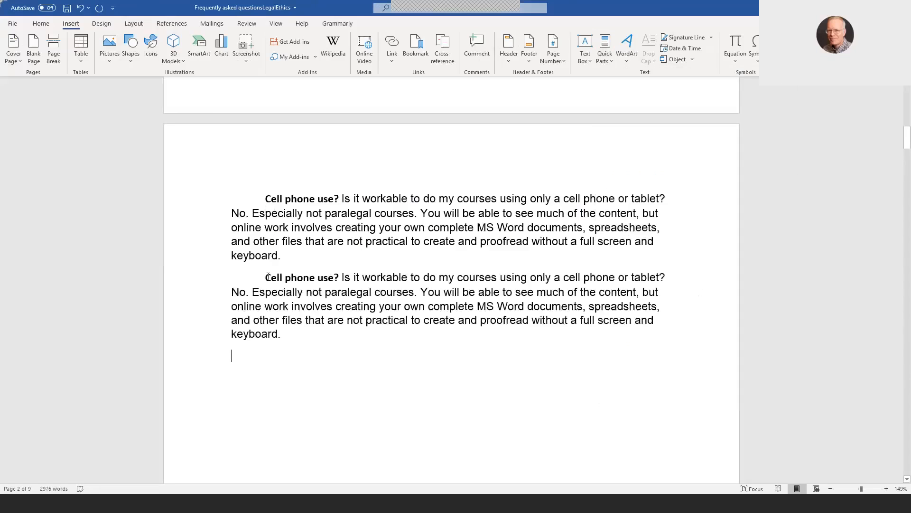
drag(266, 278, 339, 278)
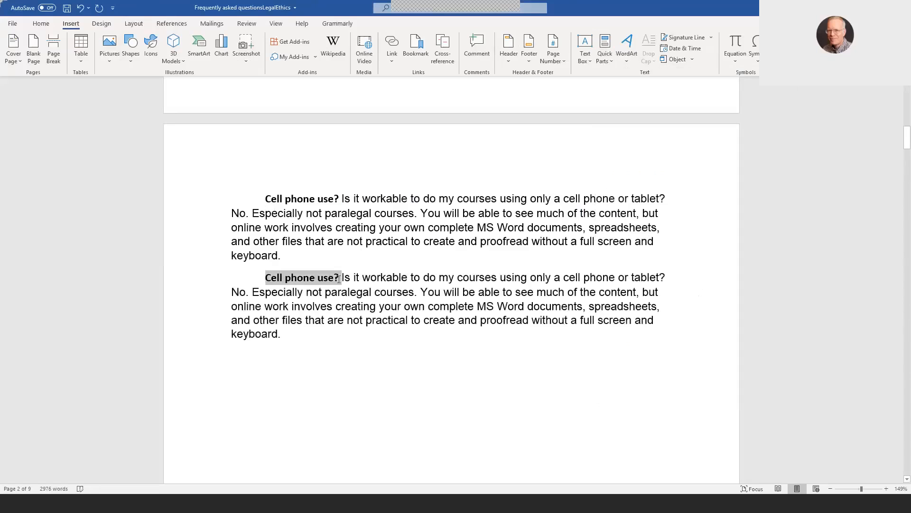
click(339, 280)
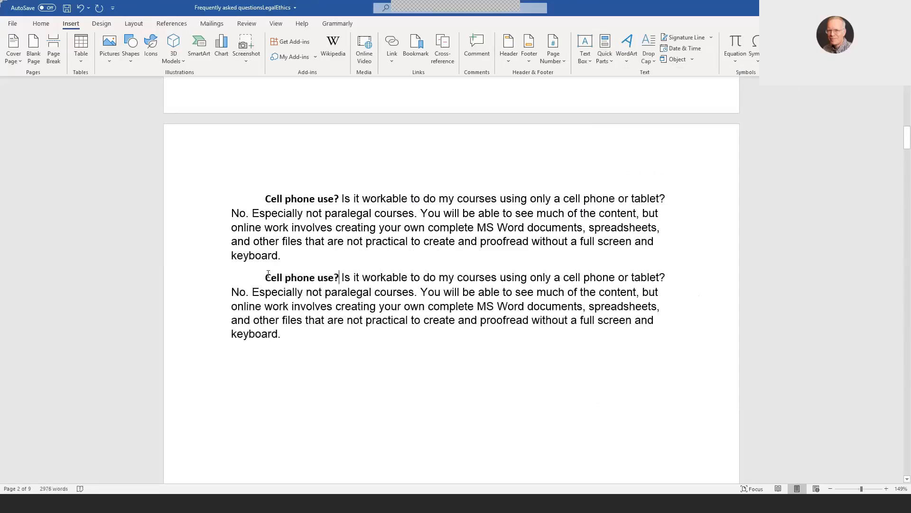
double_click(266, 276)
click(265, 276)
scroll(287, 353, down, 2)
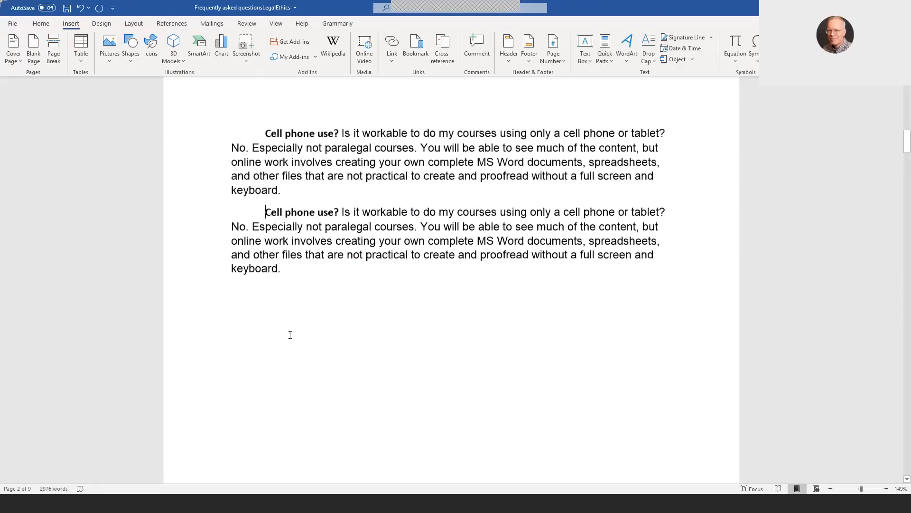
Place the cursor on the empty line below the second cell phone paragraph and start inserting a hyperlink
click(243, 306)
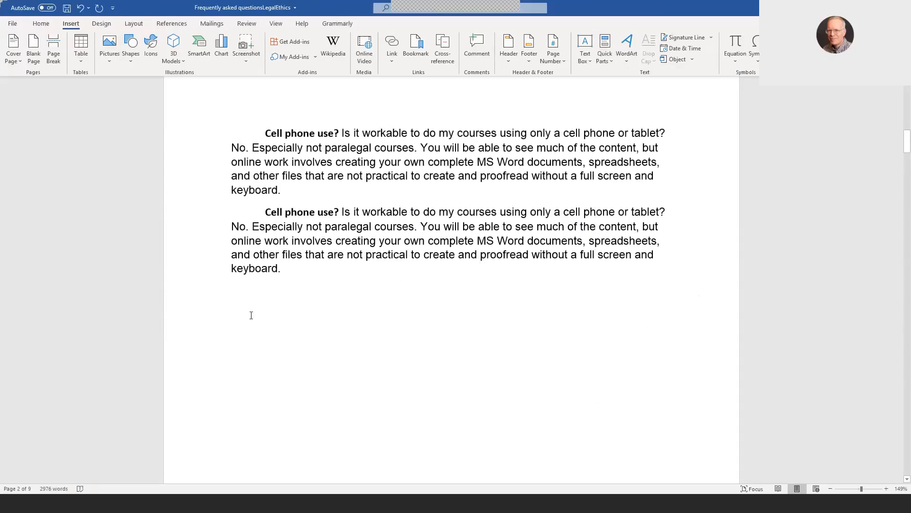
key(ctrl+k)
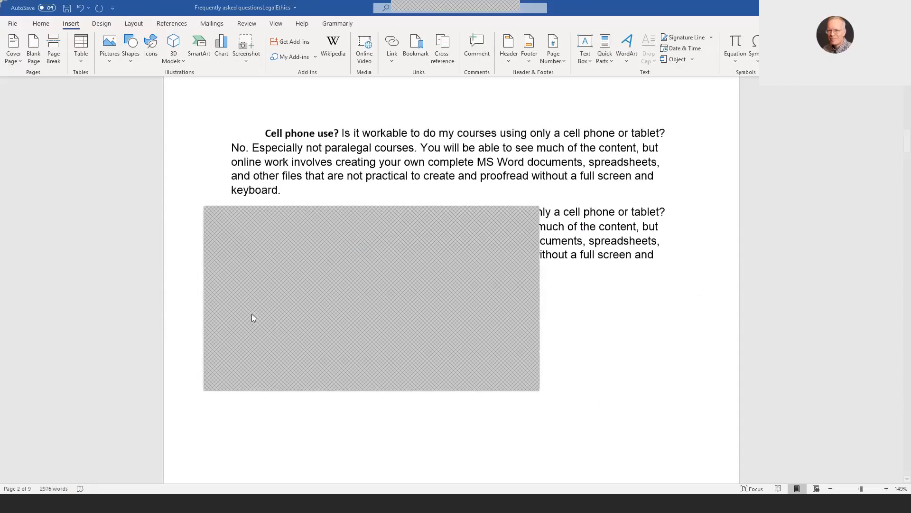